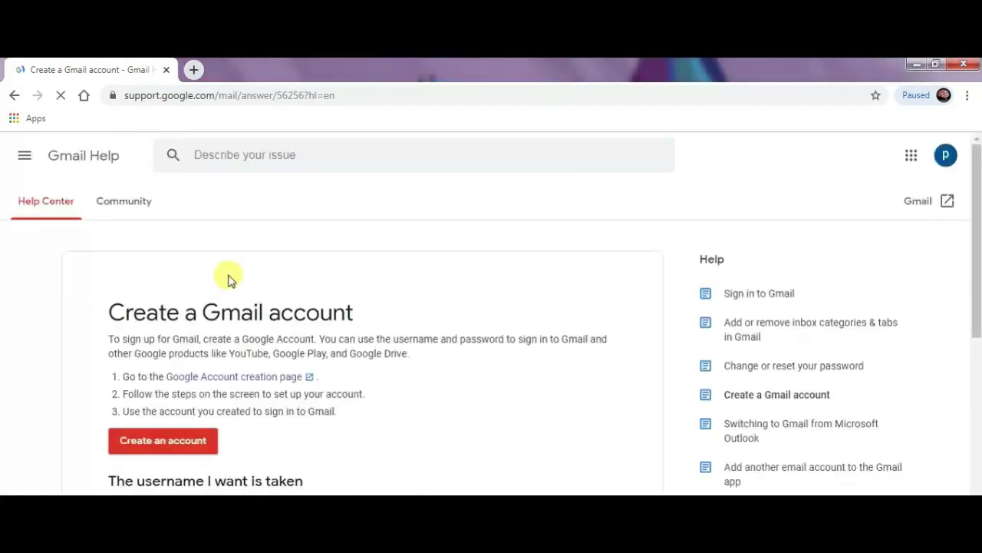
# Scroll down the 'Create a Gmail account' help article reached from the search results.
pyautogui.scroll(-1, 232, 283)
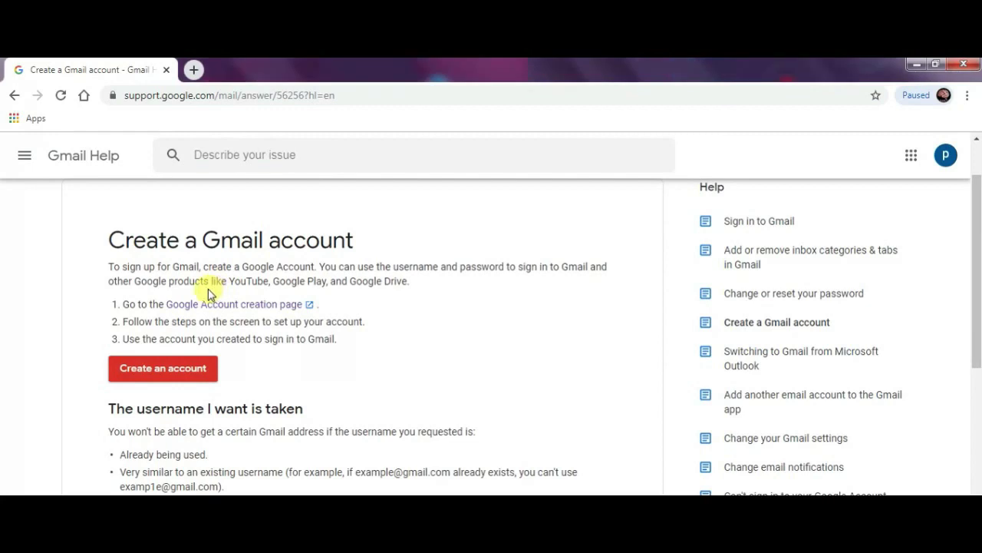
# Start a new Google Account sign-up from the help article's 'Create an account' link.
pyautogui.click(148, 374)
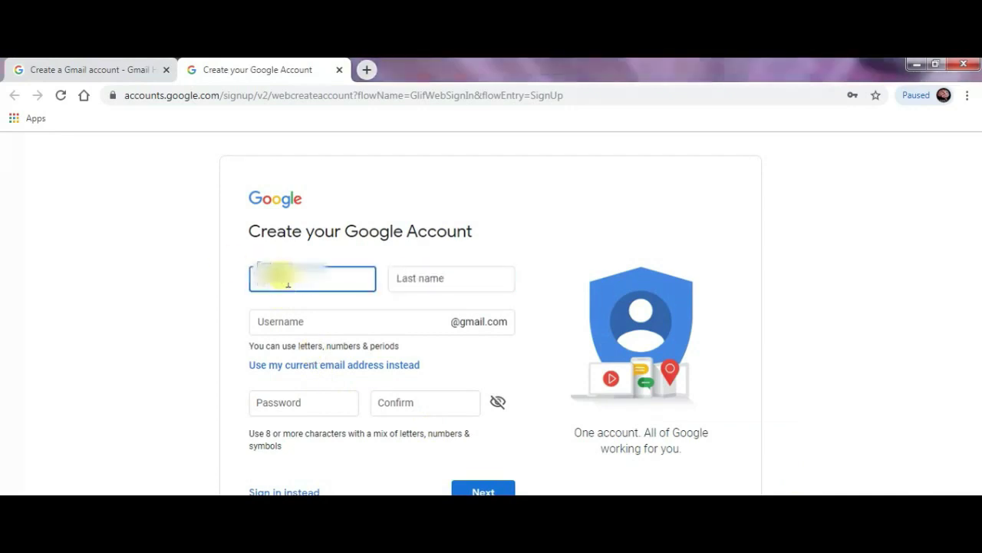
# Enter the user's last name and choose a Gmail username.
pyautogui.press('Tab')
pyautogui.write('MONDAL')
pyautogui.click(309, 319)
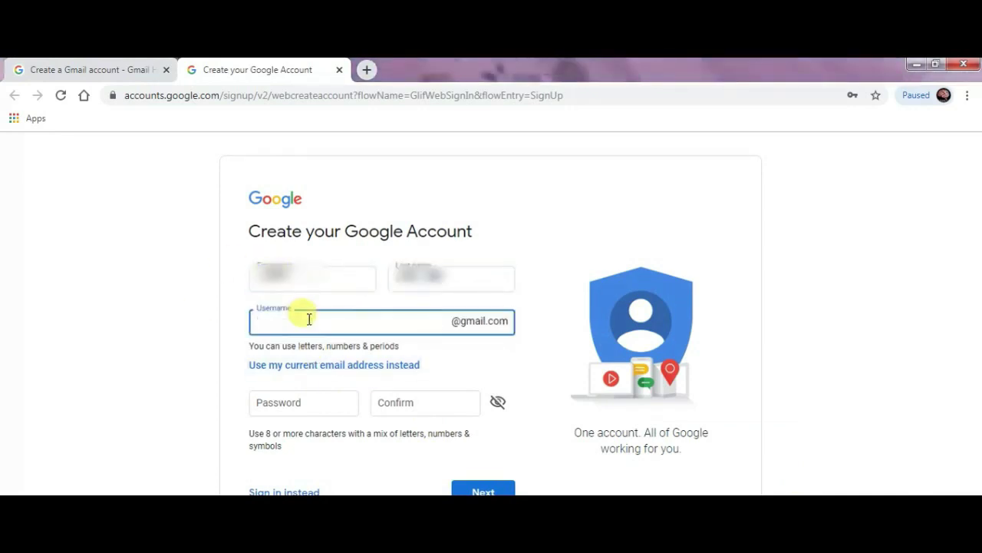
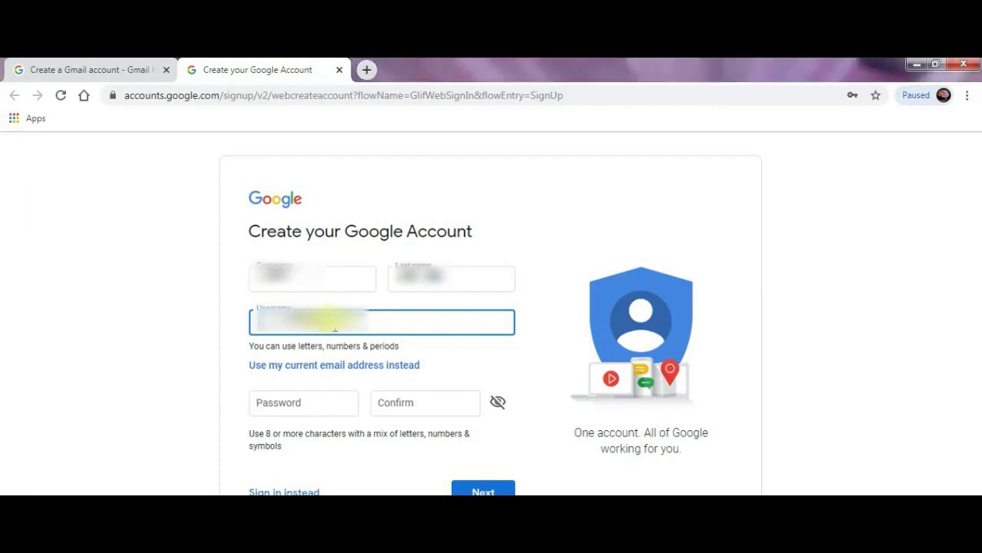
# Set and confirm the account password, reveal the characters, and submit the form.
pyautogui.click(303, 402)
pyautogui.write('********')
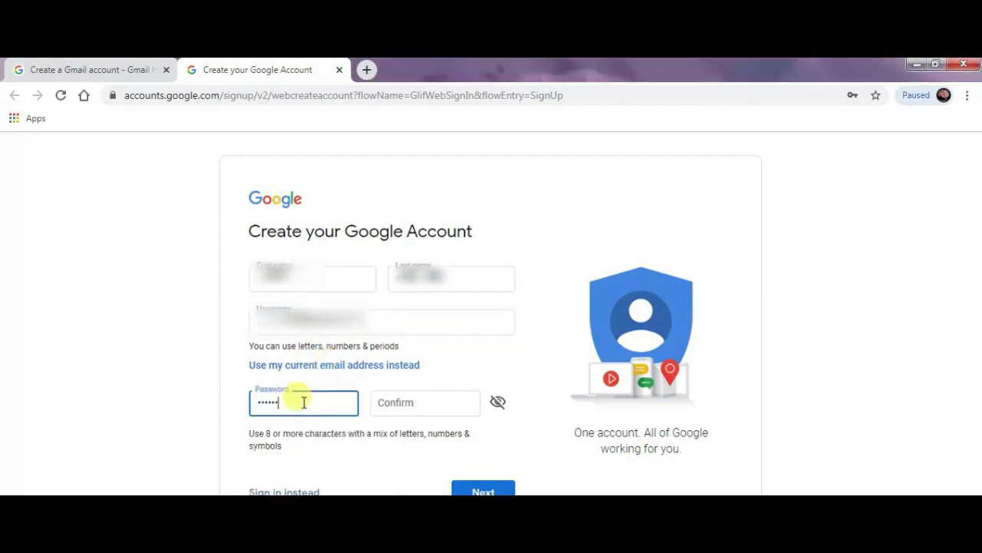
pyautogui.click(406, 402)
pyautogui.write('**')
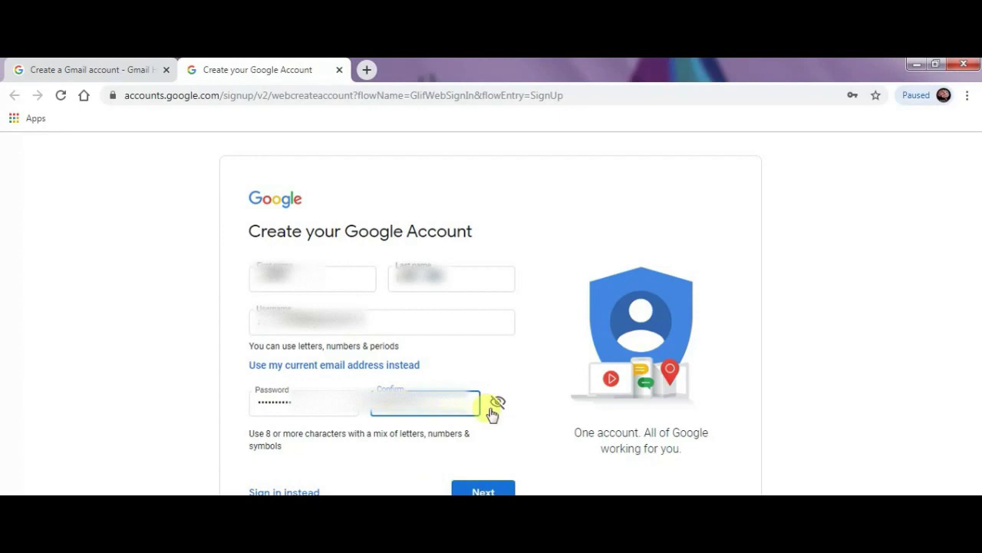
pyautogui.click(494, 407)
pyautogui.click(494, 408)
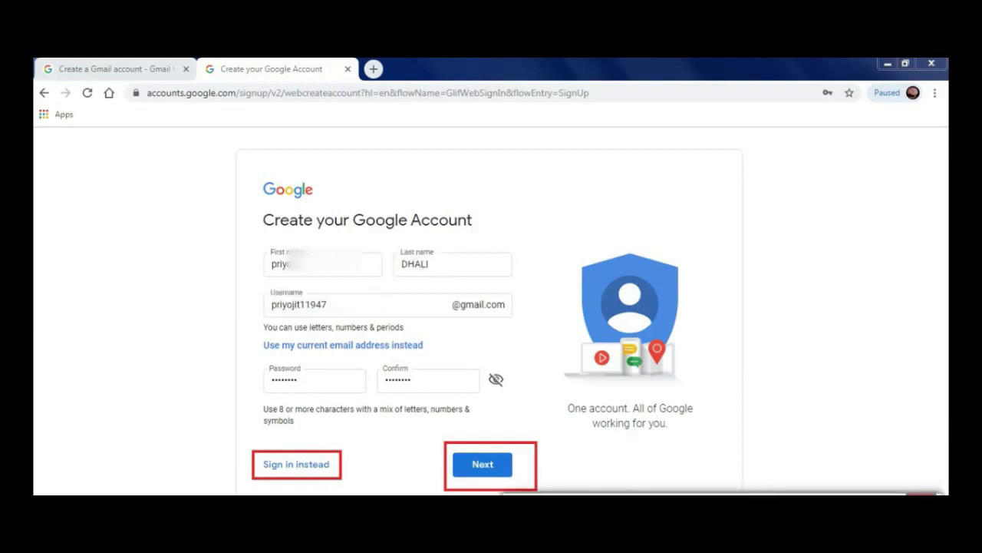
pyautogui.click(477, 465)
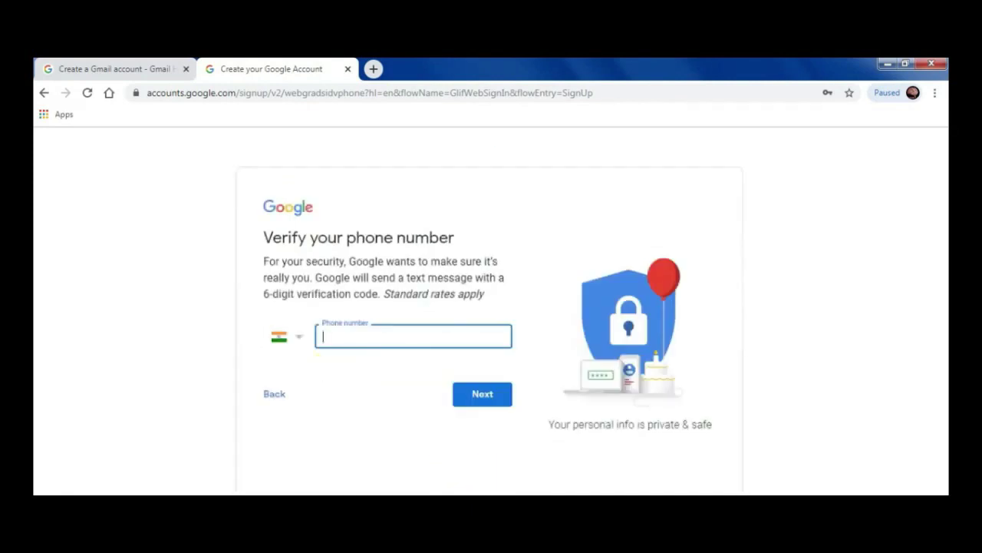
# Enter the user's phone number for verification and request a verification code.
pyautogui.moveTo(309, 320)
pyautogui.mouseDown()
pyautogui.moveTo(309, 346)
pyautogui.moveTo(519, 358)
pyautogui.mouseUp()
pyautogui.moveTo(445, 375); pyautogui.dragTo(535, 418)
pyautogui.moveTo(255, 385)
pyautogui.mouseDown()
pyautogui.moveTo(278, 408)
pyautogui.moveTo(309, 406)
pyautogui.mouseUp()
pyautogui.click(885, 495)
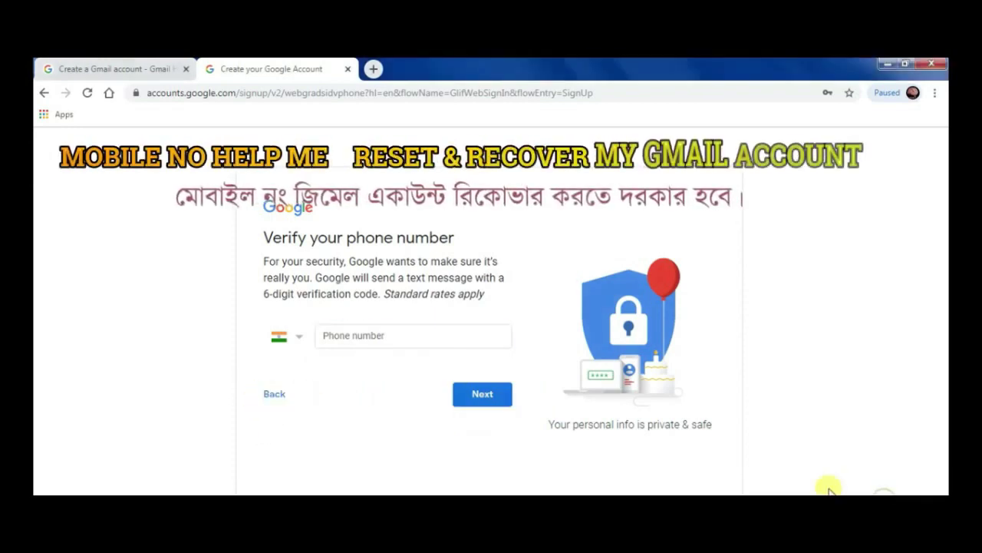
pyautogui.click(339, 336)
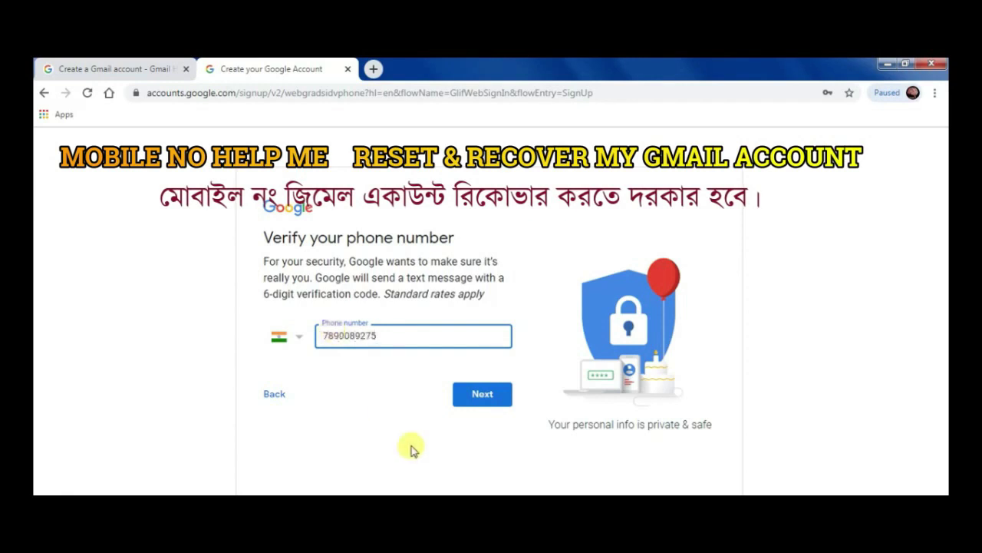
pyautogui.click(483, 394)
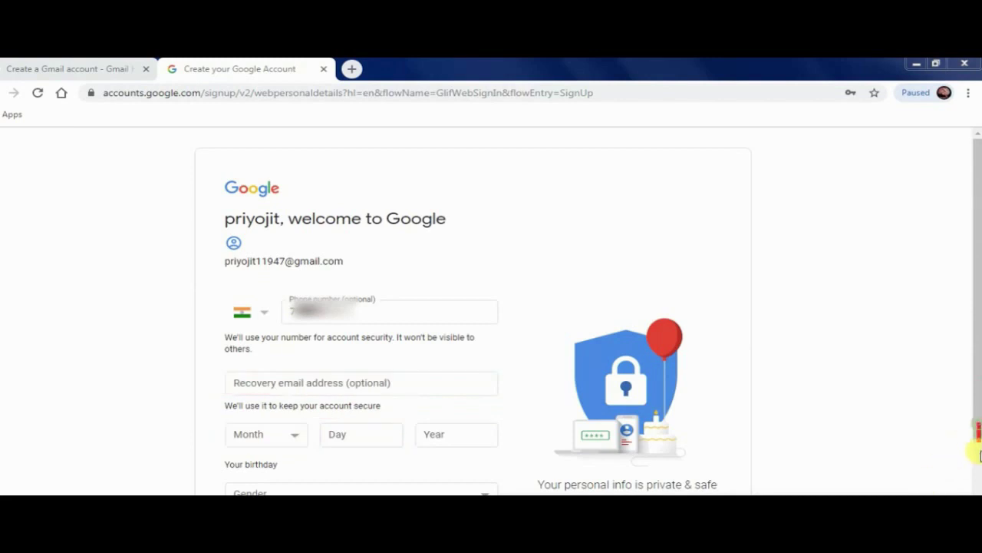
# Enter the birthday with March as the month, set gender to Male, and continue.
pyautogui.click(943, 487)
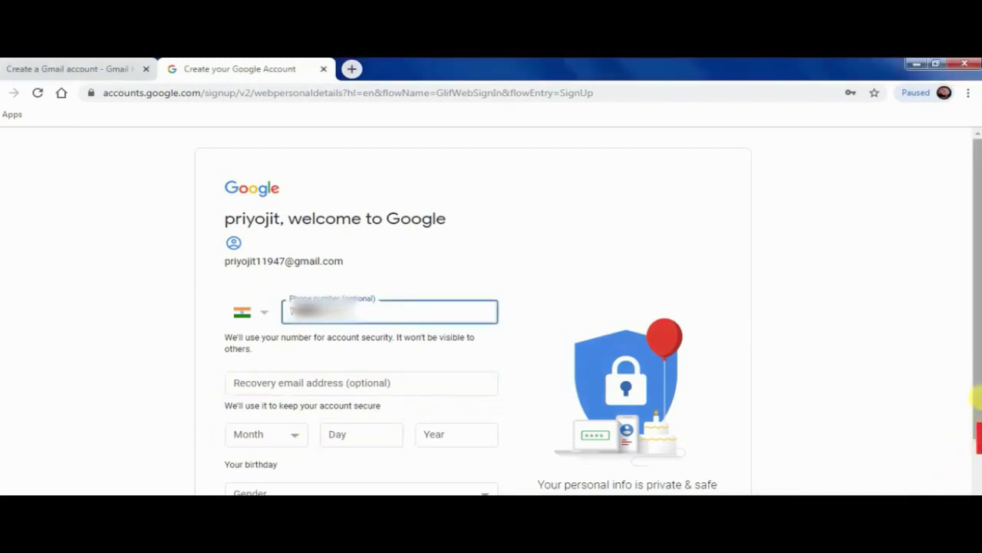
pyautogui.scroll(-1, 978, 436)
pyautogui.scroll(-1, 978, 436)
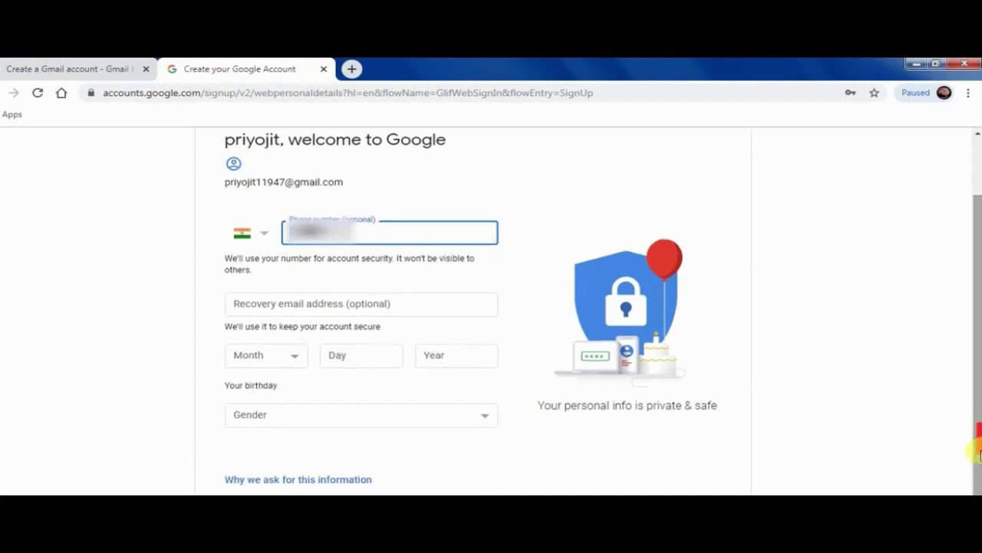
pyautogui.scroll(-1, 976, 460)
pyautogui.scroll(-1, 976, 482)
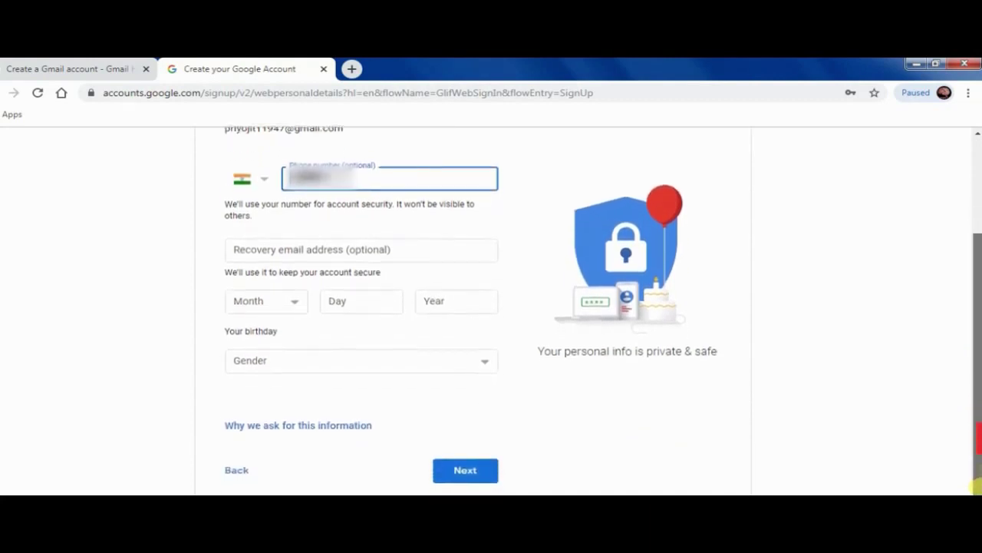
pyautogui.click(296, 299)
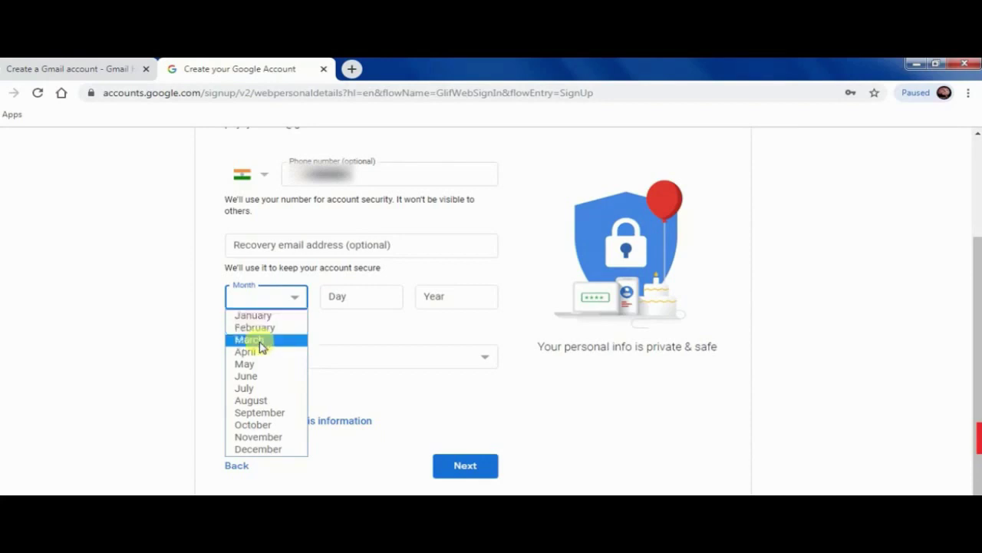
pyautogui.click(259, 339)
pyautogui.click(383, 298)
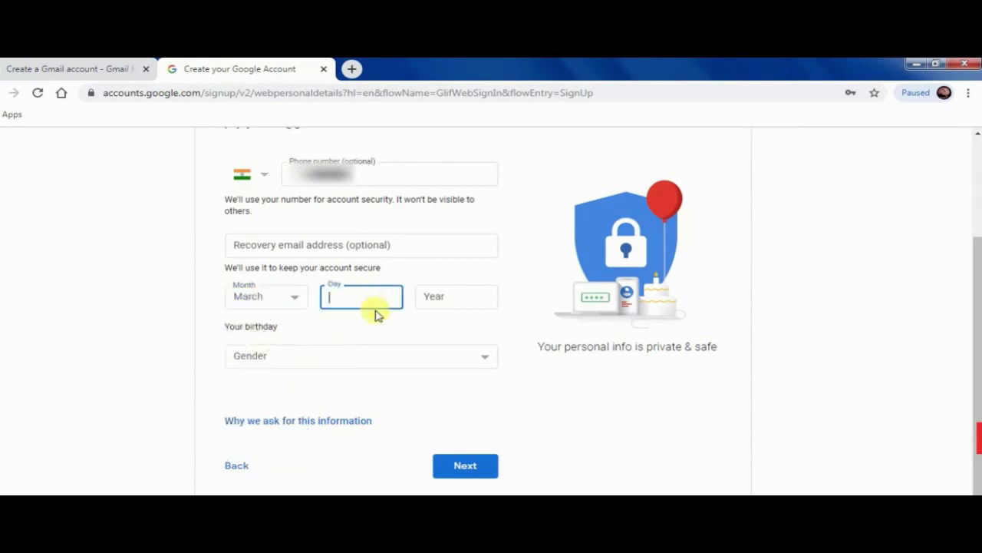
pyautogui.click(508, 287)
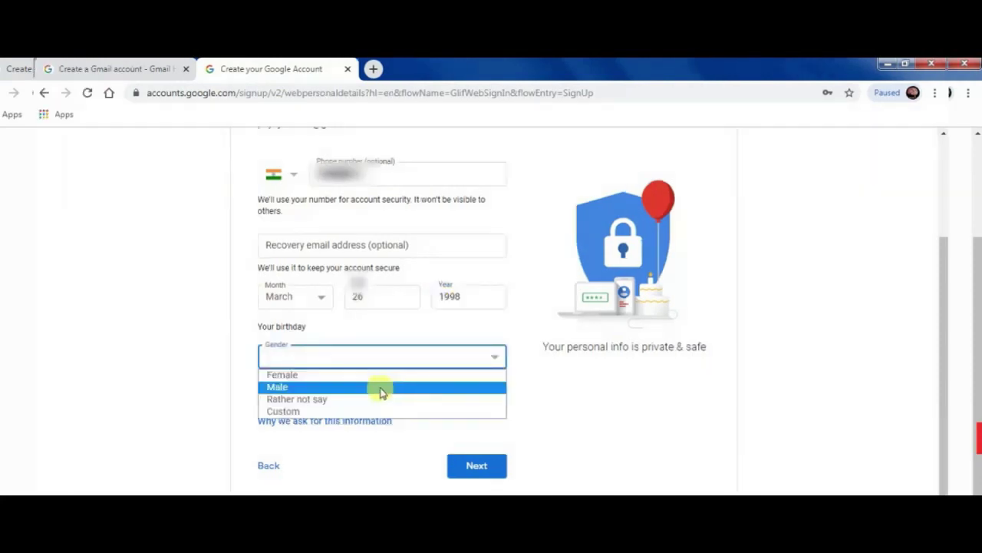
pyautogui.click(382, 391)
pyautogui.click(475, 465)
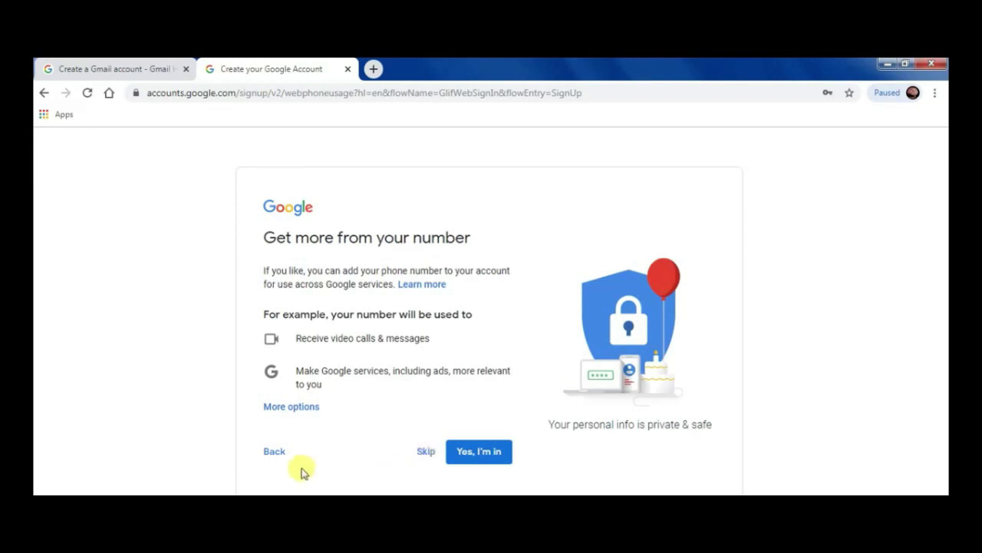
# Skip linking the phone number to other Google services and accept the Privacy and Terms.
pyautogui.doubleClick(473, 469)
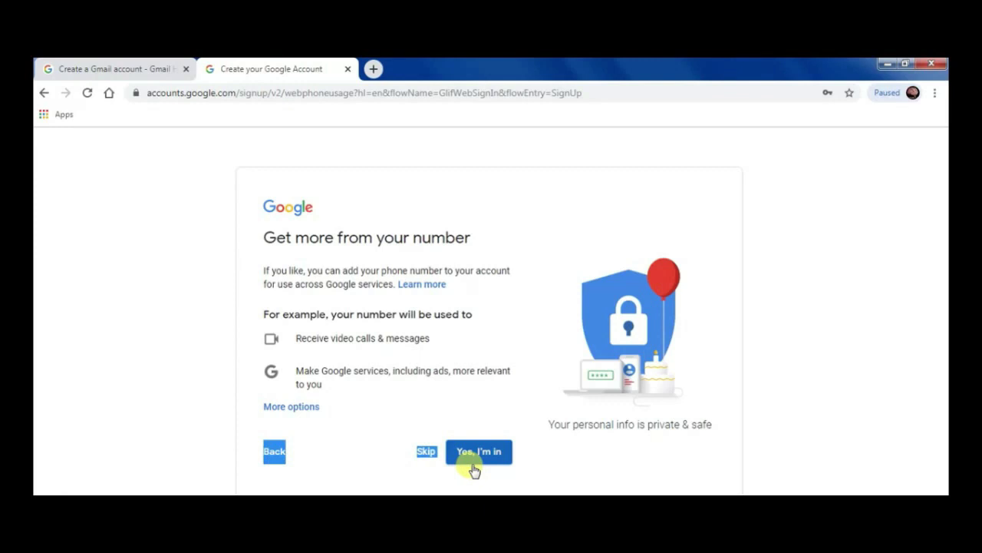
pyautogui.click(426, 453)
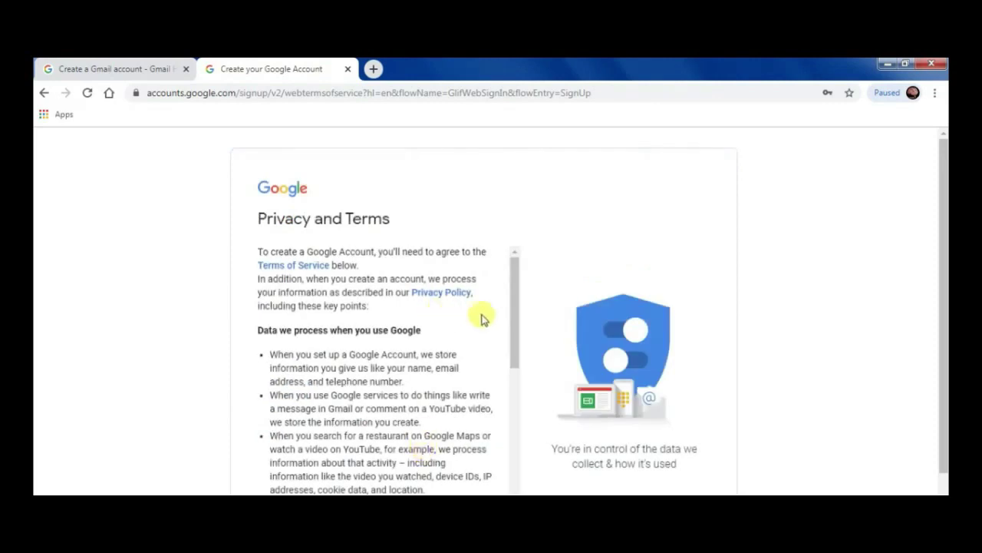
pyautogui.scroll(-8, 482, 318)
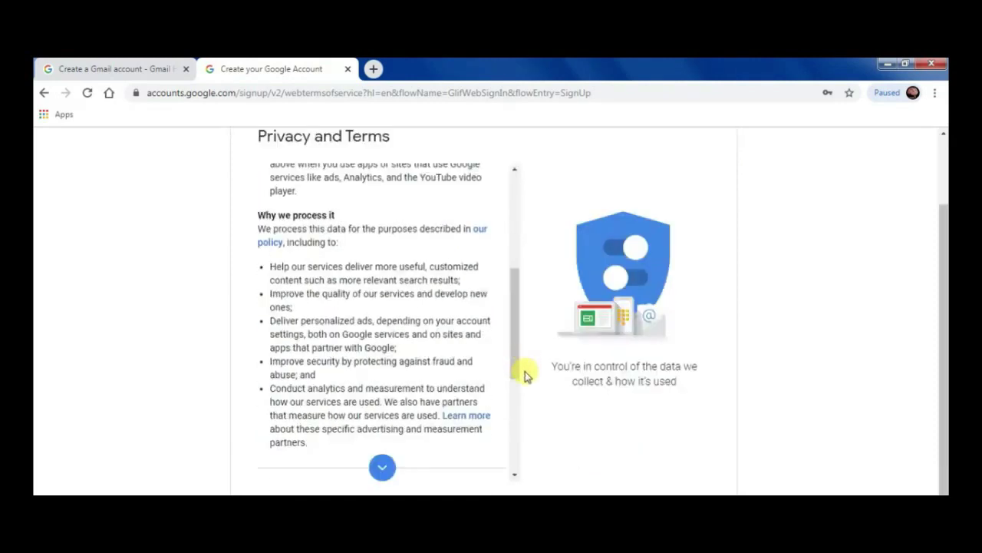
pyautogui.click(382, 467)
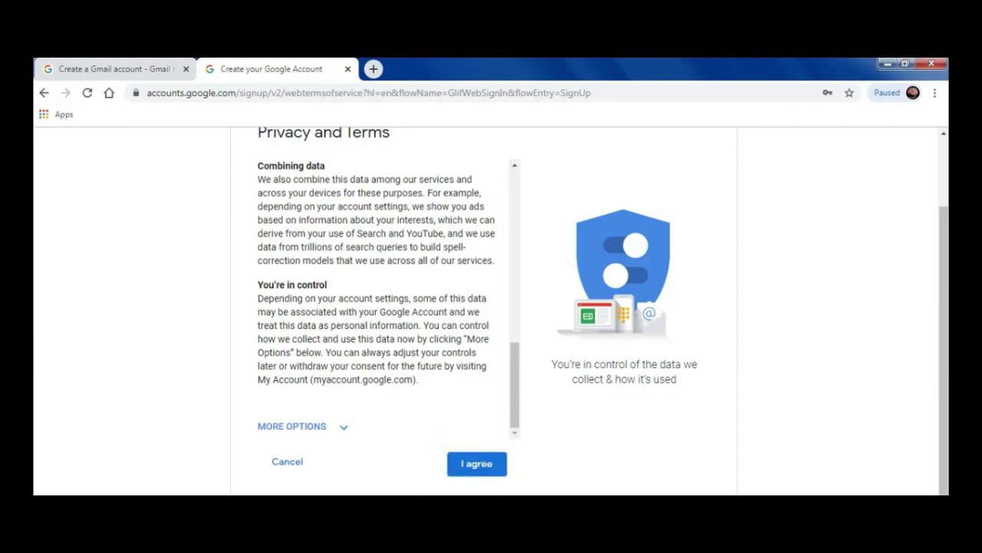
pyautogui.click(475, 470)
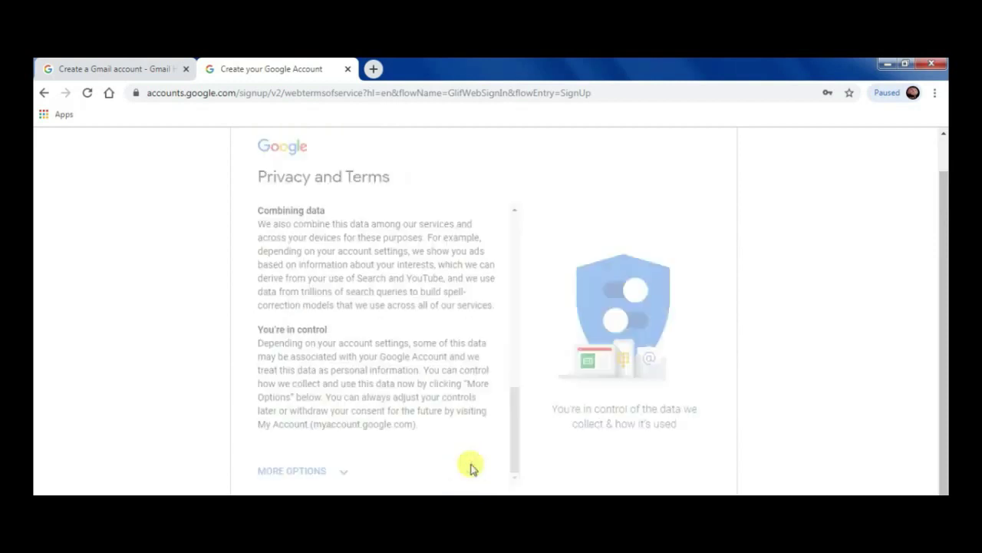
pyautogui.scroll(-3, 753, 291)
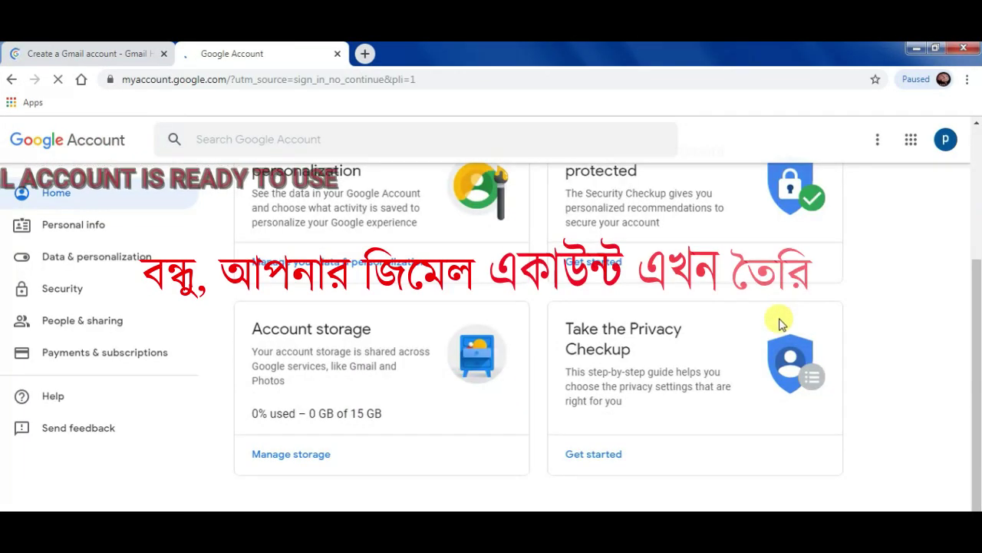
pyautogui.scroll(-1, 787, 317)
pyautogui.scroll(3, 778, 322)
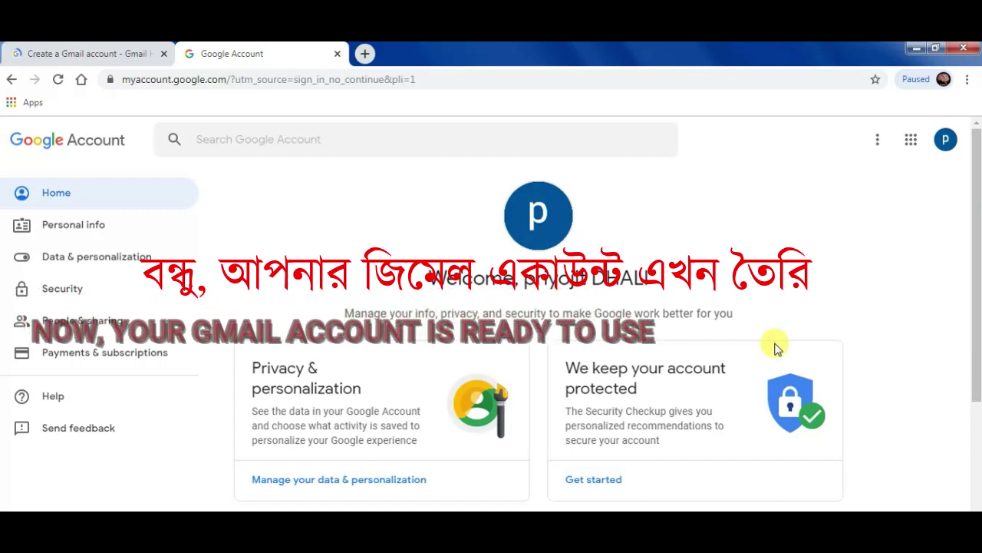
pyautogui.scroll(-3, 773, 349)
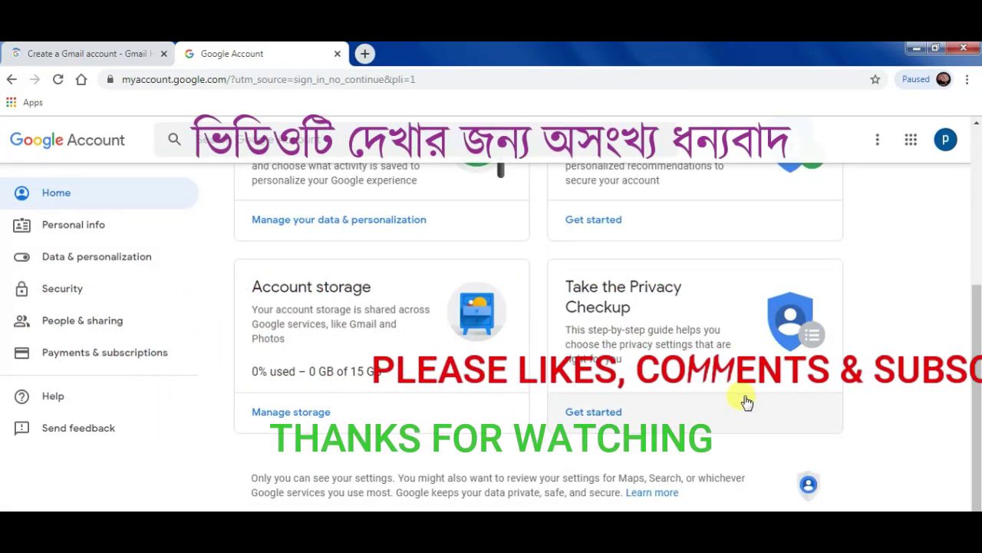
pyautogui.scroll(3, 746, 400)
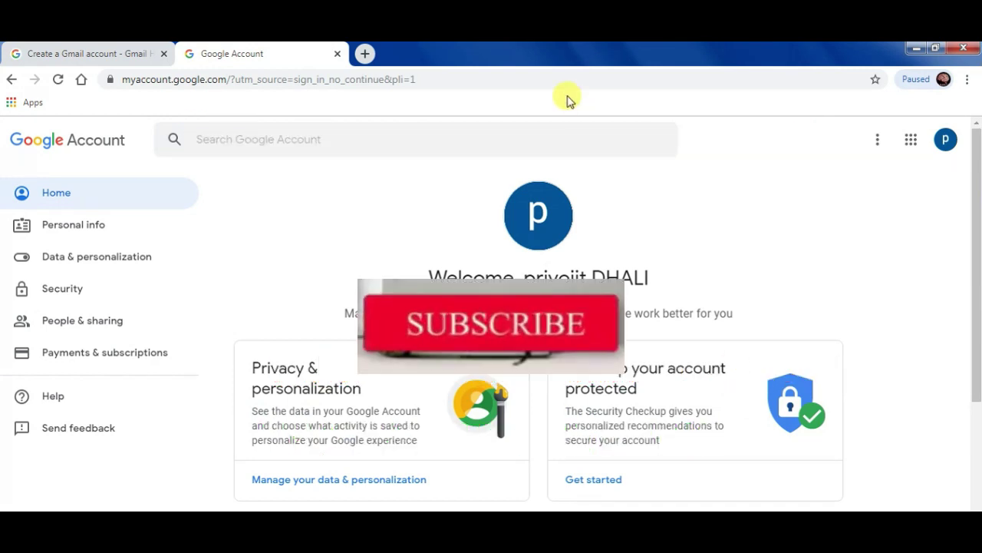